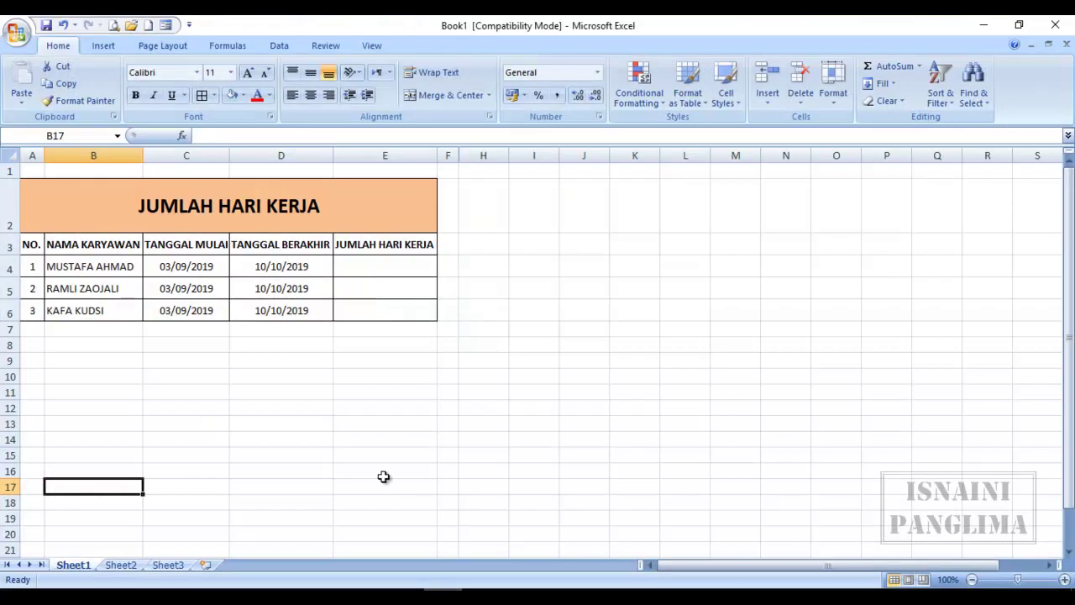
Look over the table headers and the empty JUMLAH HARI KERJA cells E4:E6
click(293, 424)
click(353, 440)
click(186, 220)
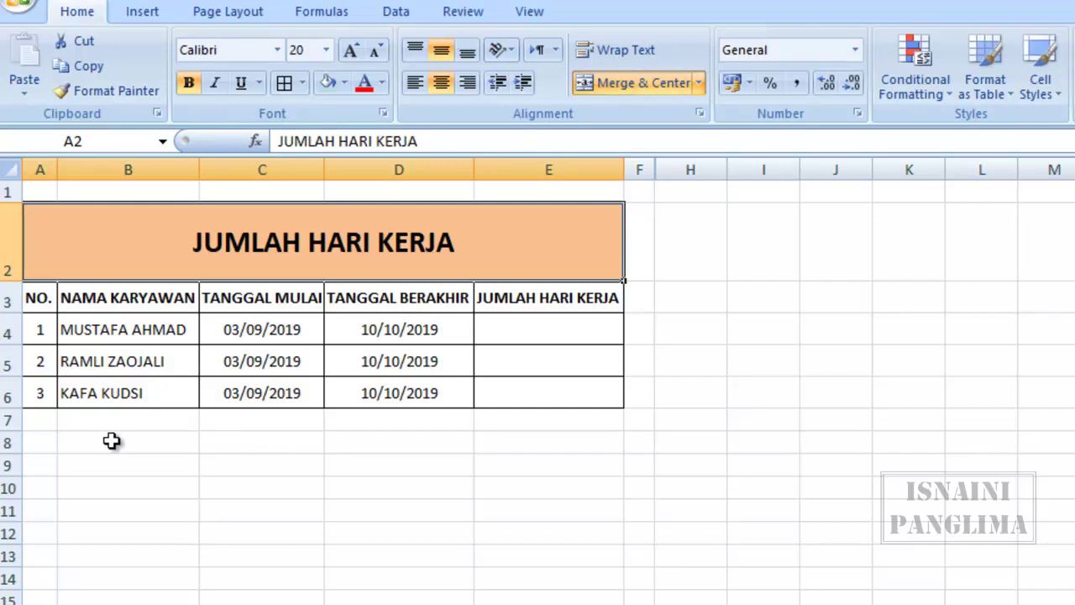
click(139, 299)
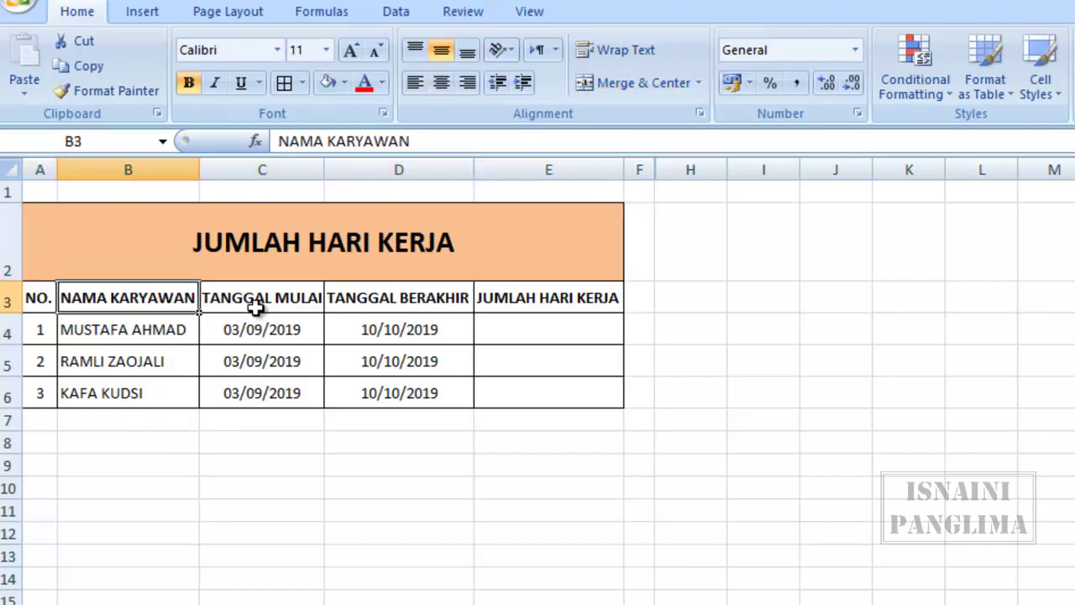
click(264, 297)
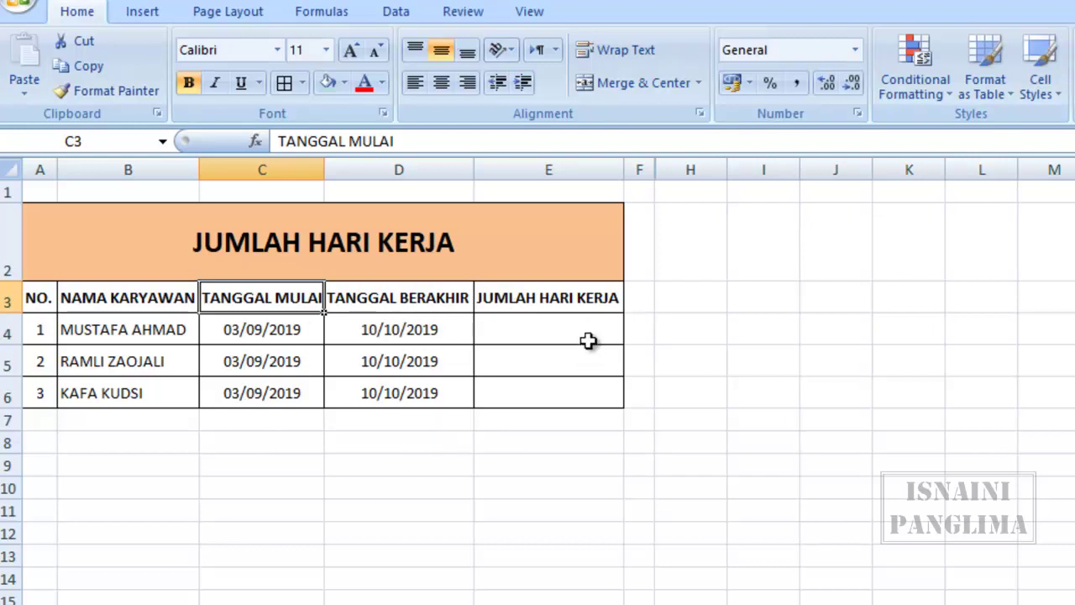
drag(576, 329, 571, 393)
click(548, 487)
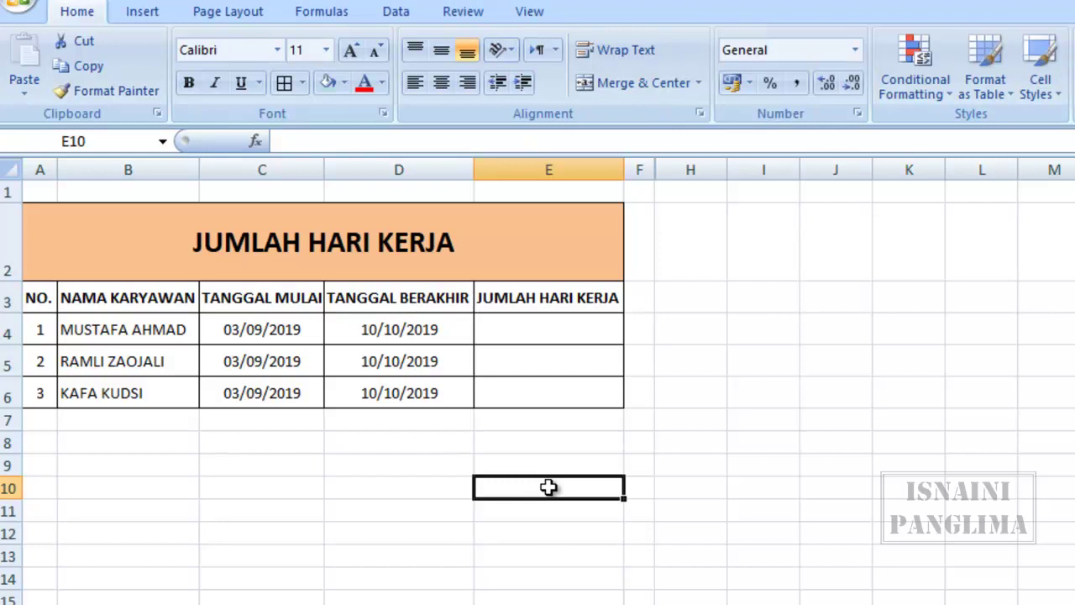
Enter =NETWORKDAYS(C4;D4) in E4 to get 28 working days
click(547, 333)
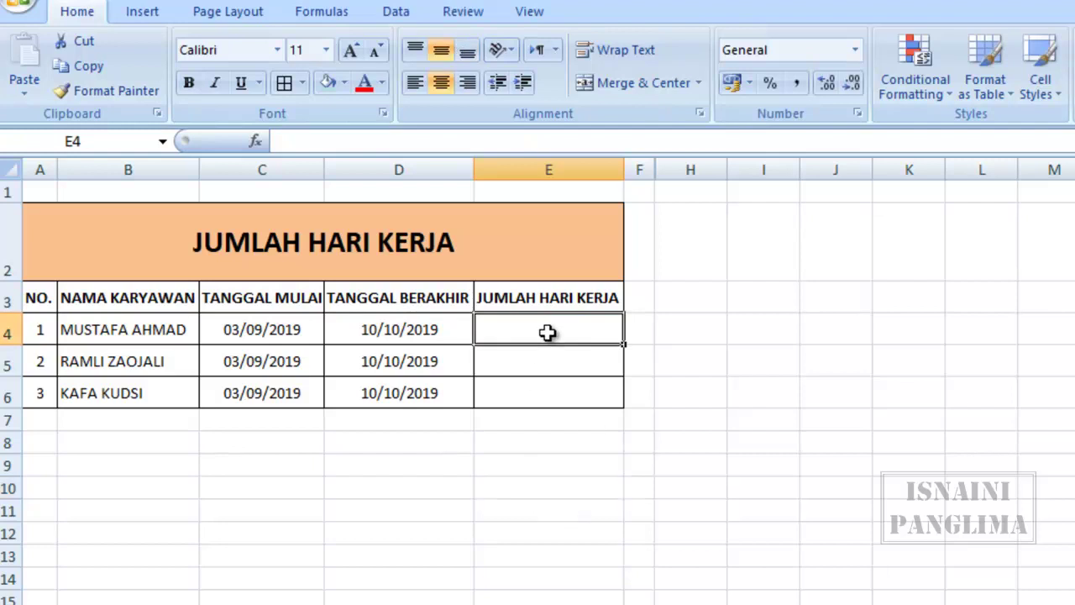
text(=)
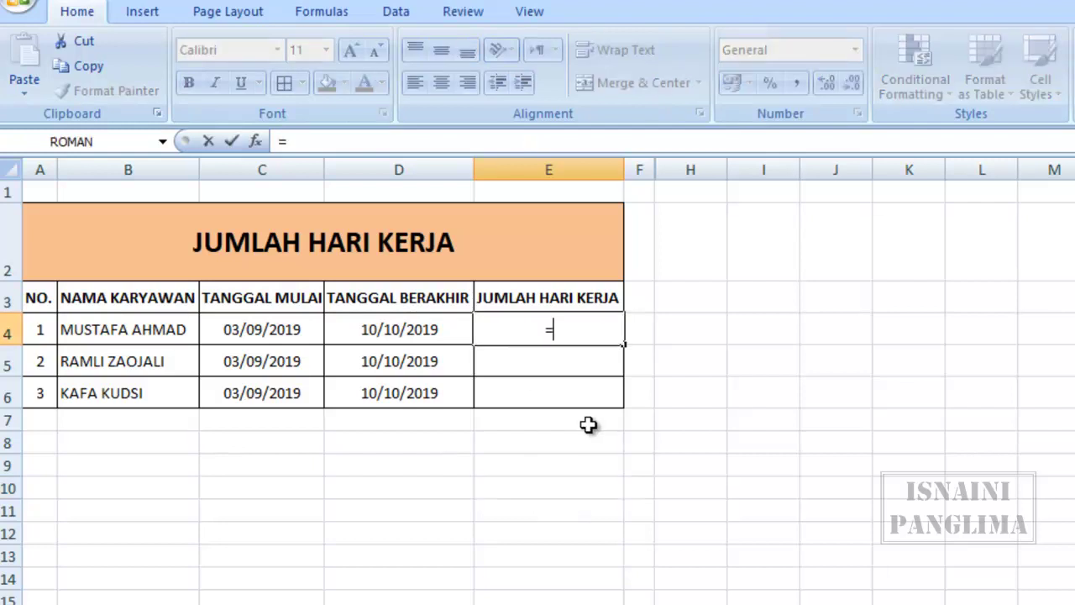
text(NET)
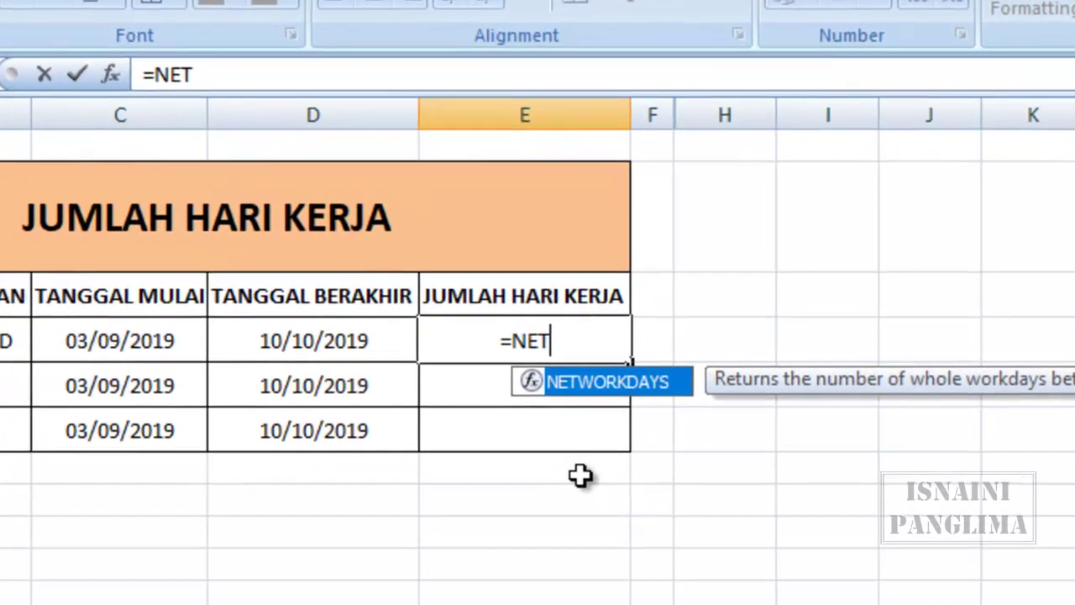
key(Tab)
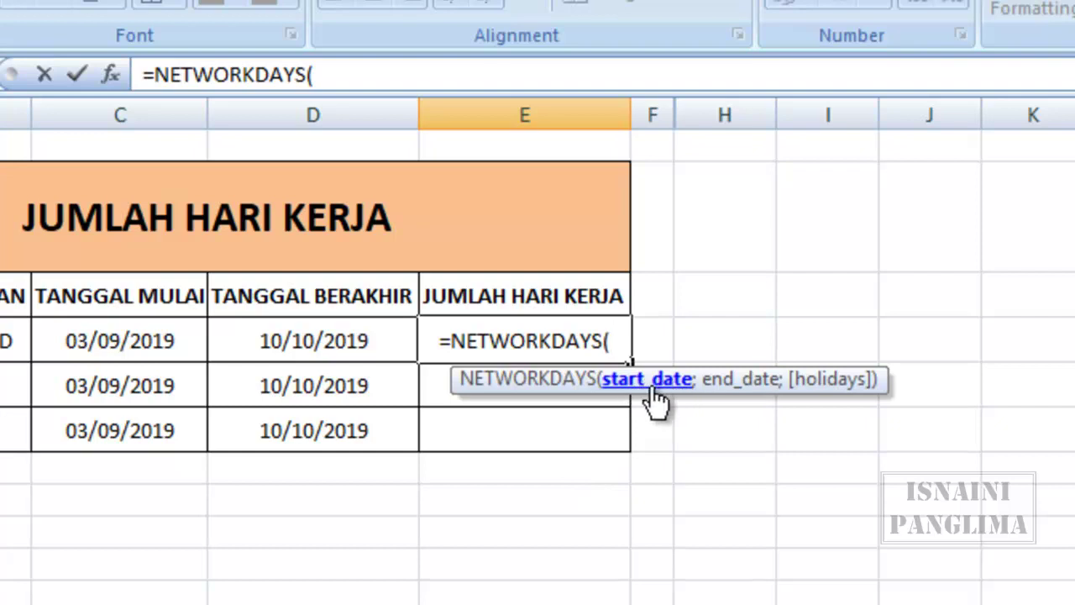
click(126, 342)
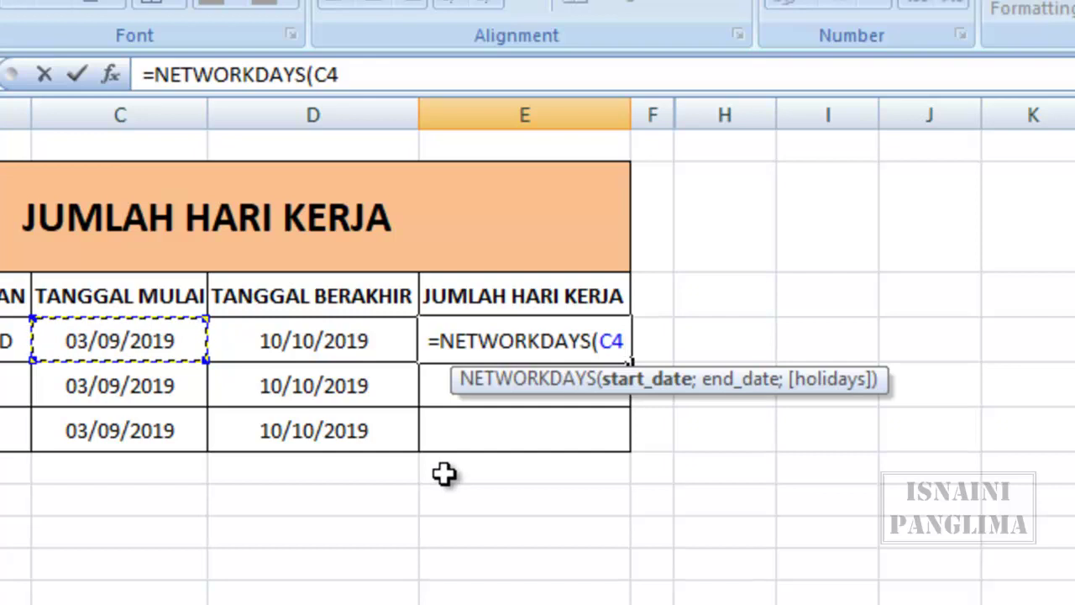
text(;)
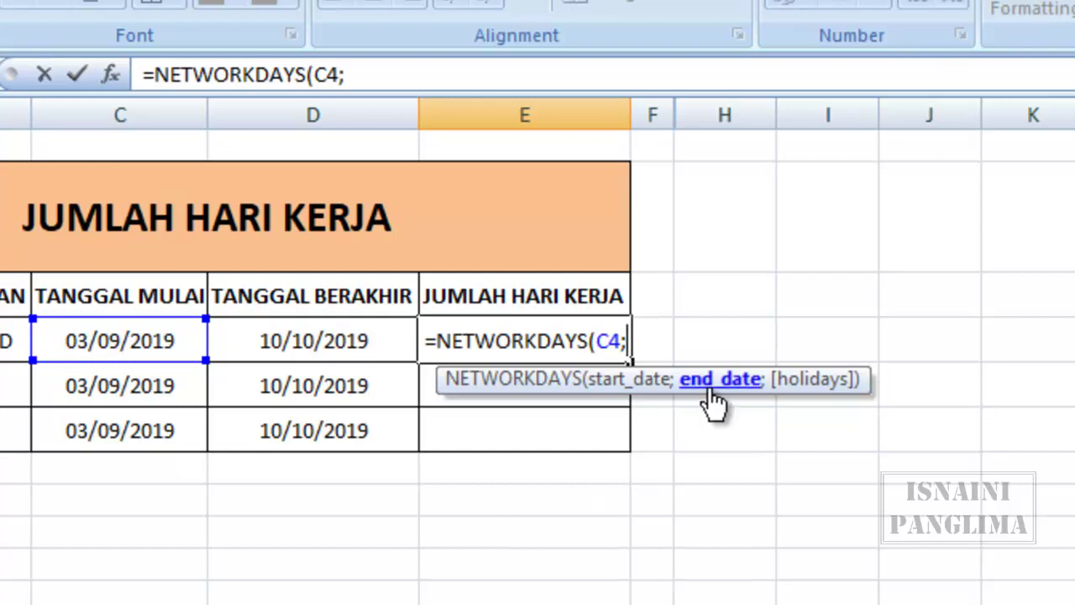
click(327, 343)
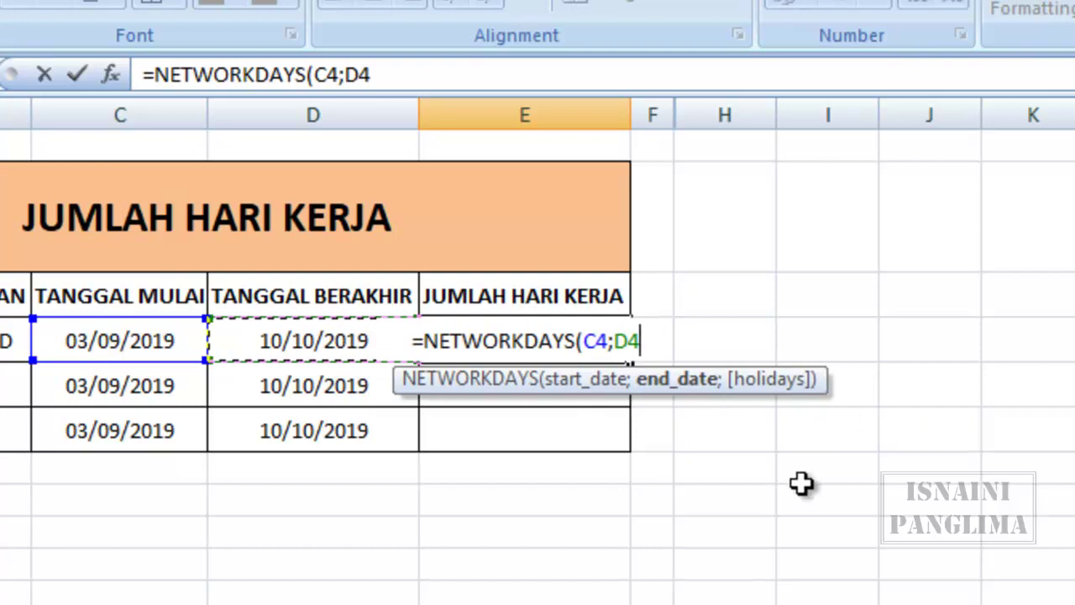
text())
key(Return)
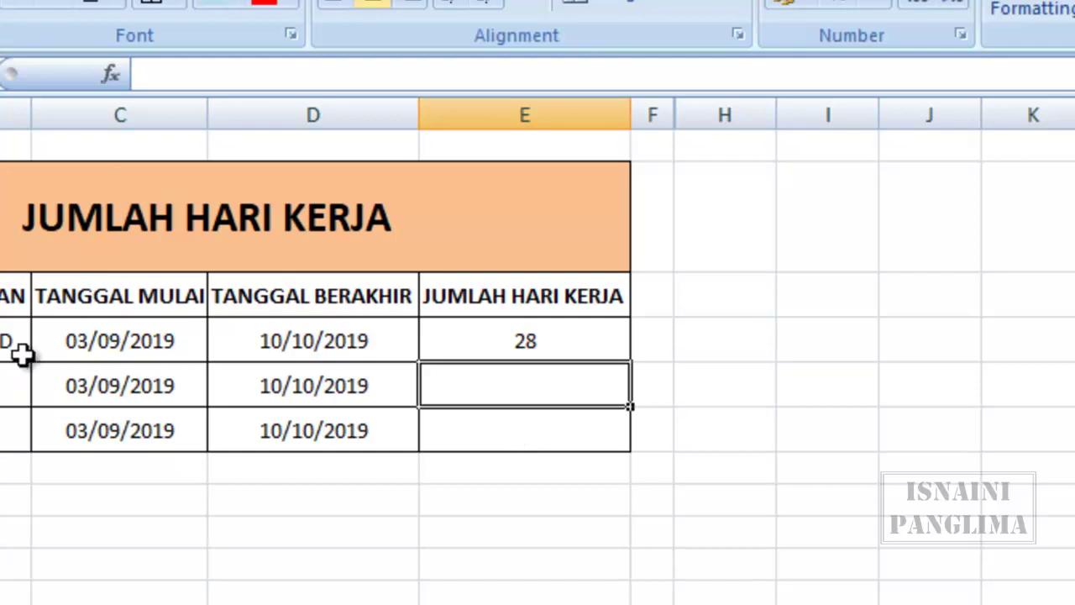
click(584, 351)
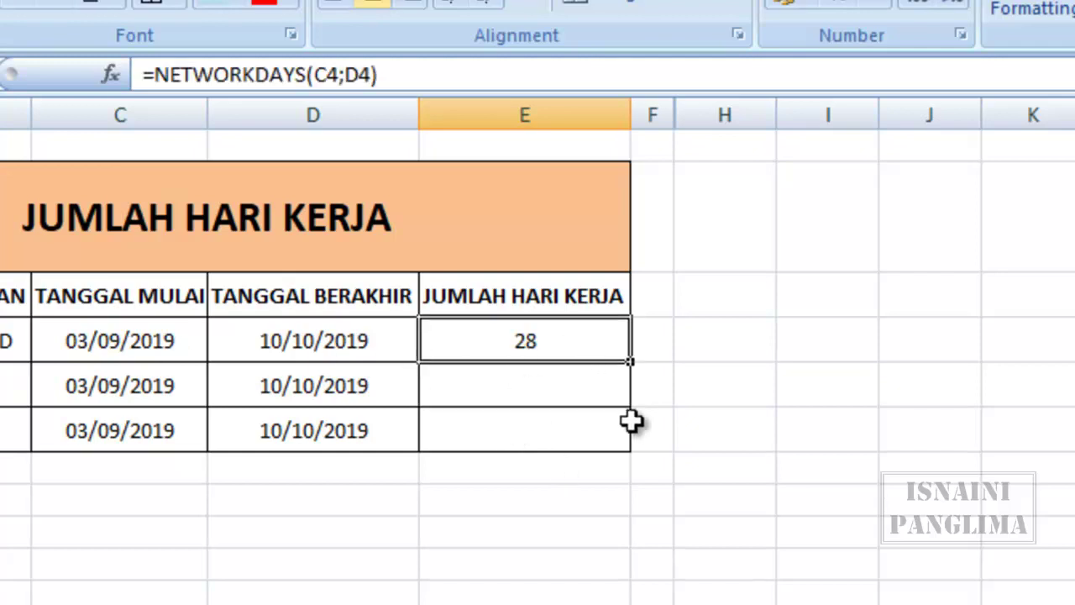
drag(632, 366, 629, 451)
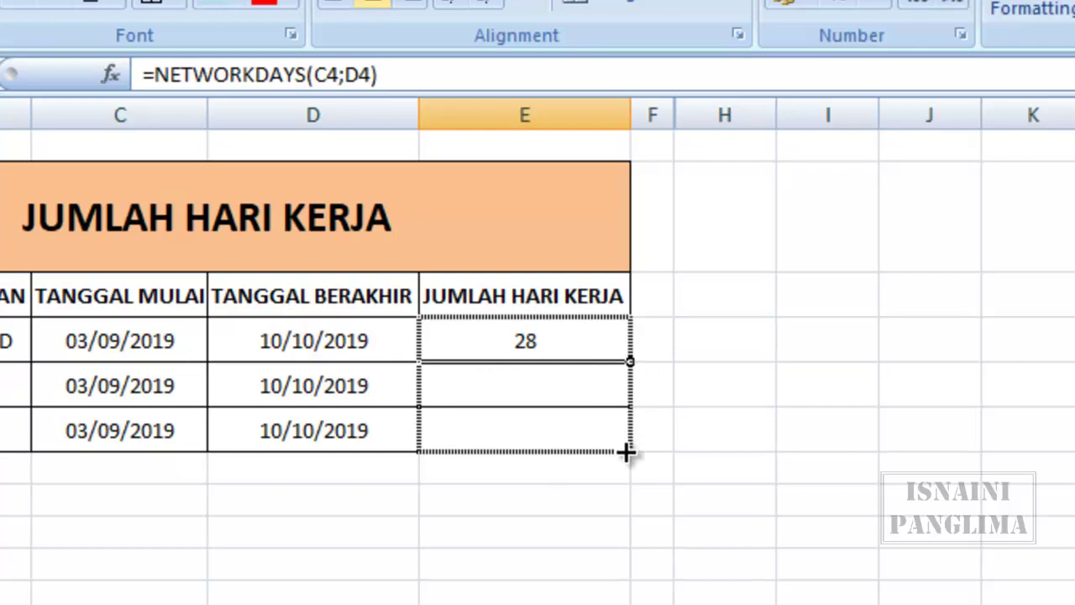
click(542, 593)
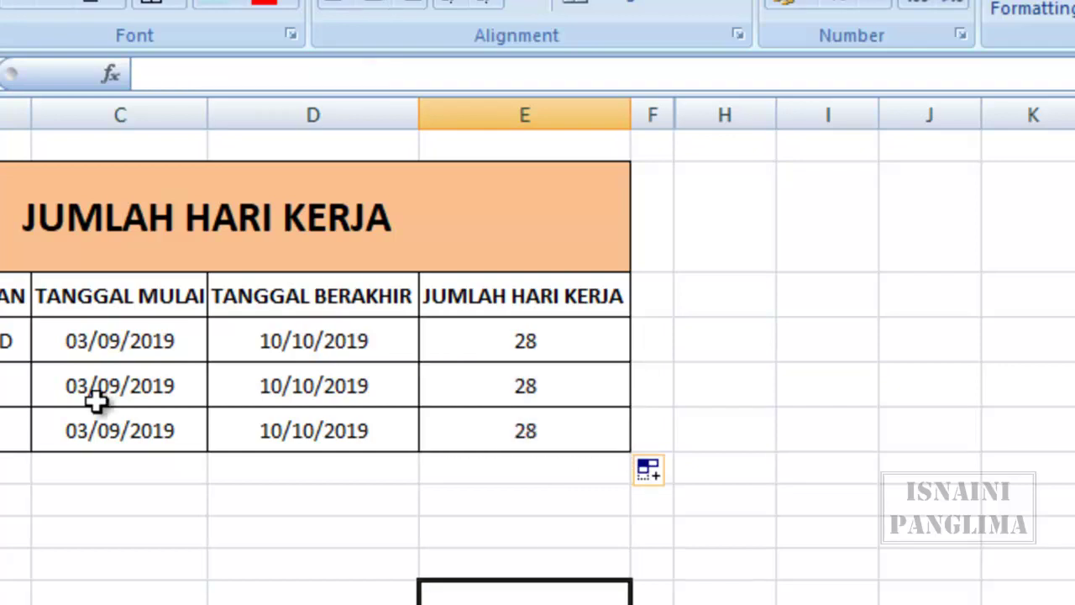
double_click(79, 386)
key(BackSpace)
text(7)
click(525, 384)
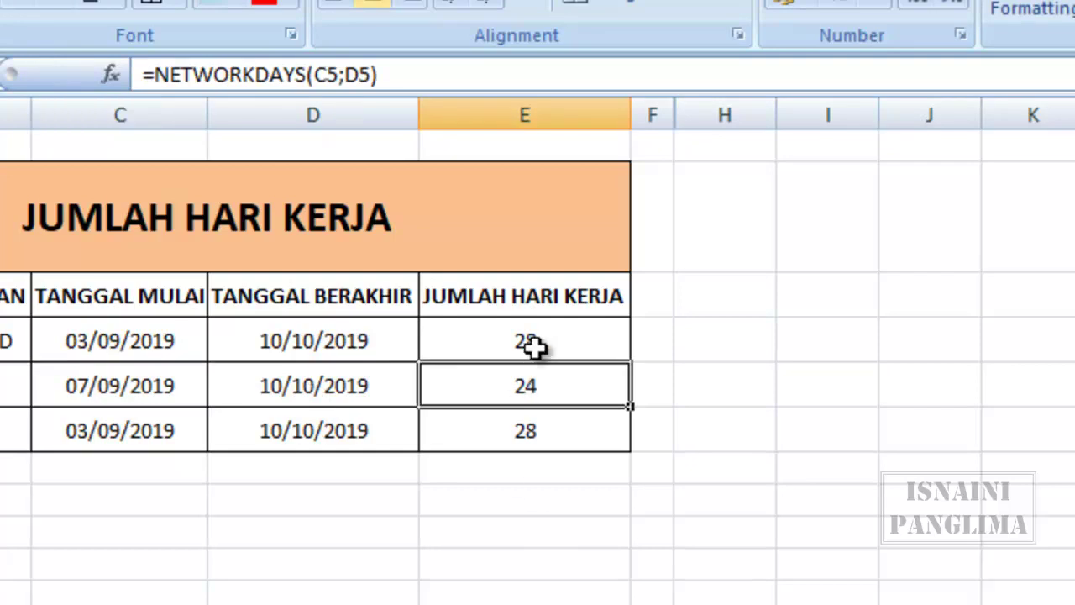
click(541, 504)
mouse_move(512, 401)
mouse_down()
mouse_move(517, 512)
mouse_move(516, 502)
mouse_up()
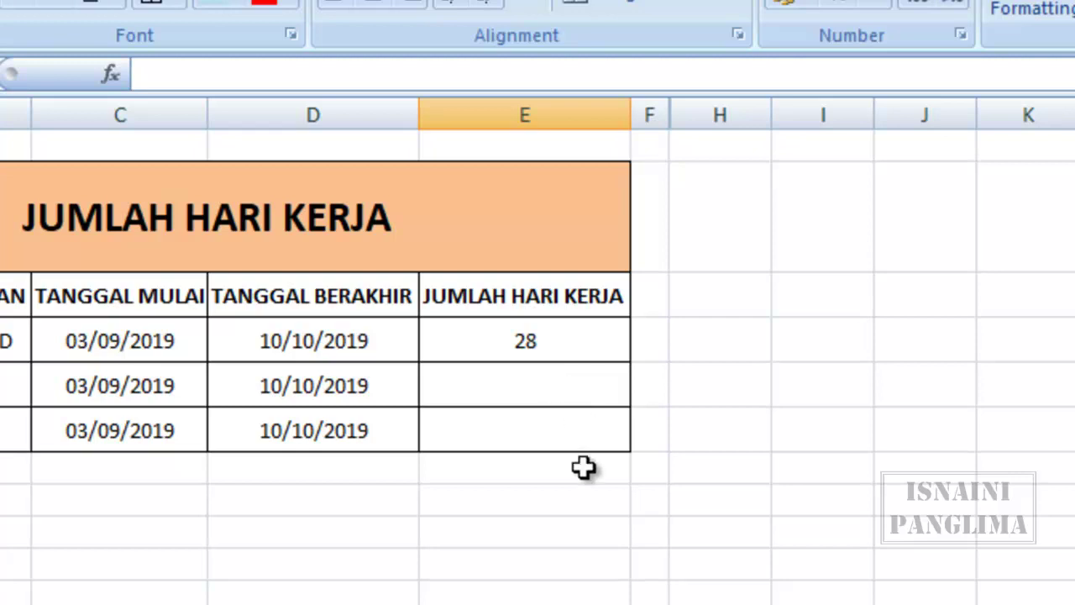
Unhide column G and review the three holiday dates in G3:G5
double_click(680, 114)
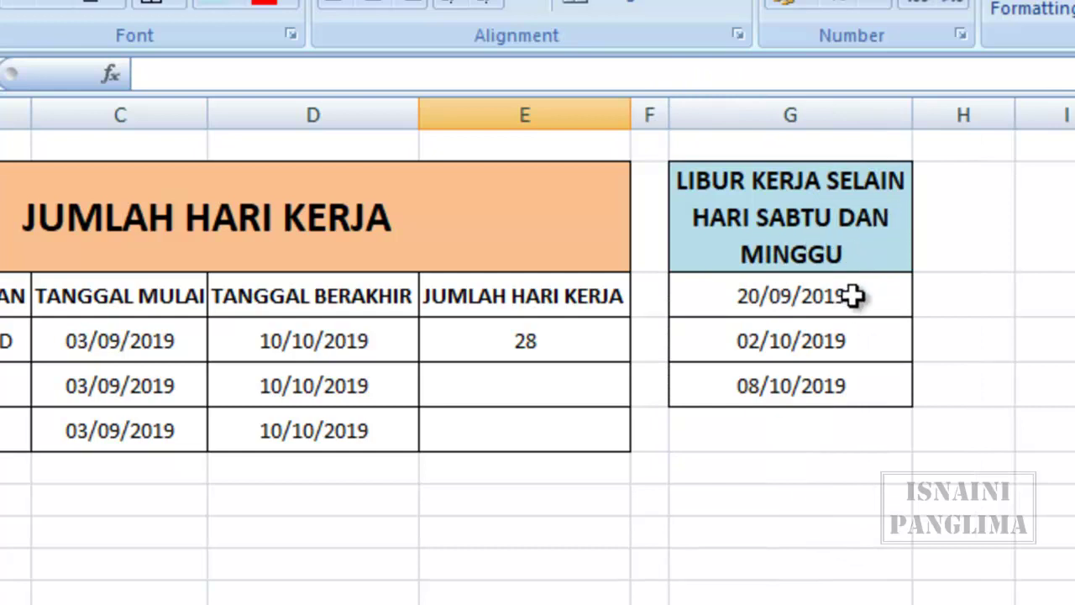
drag(845, 297, 865, 373)
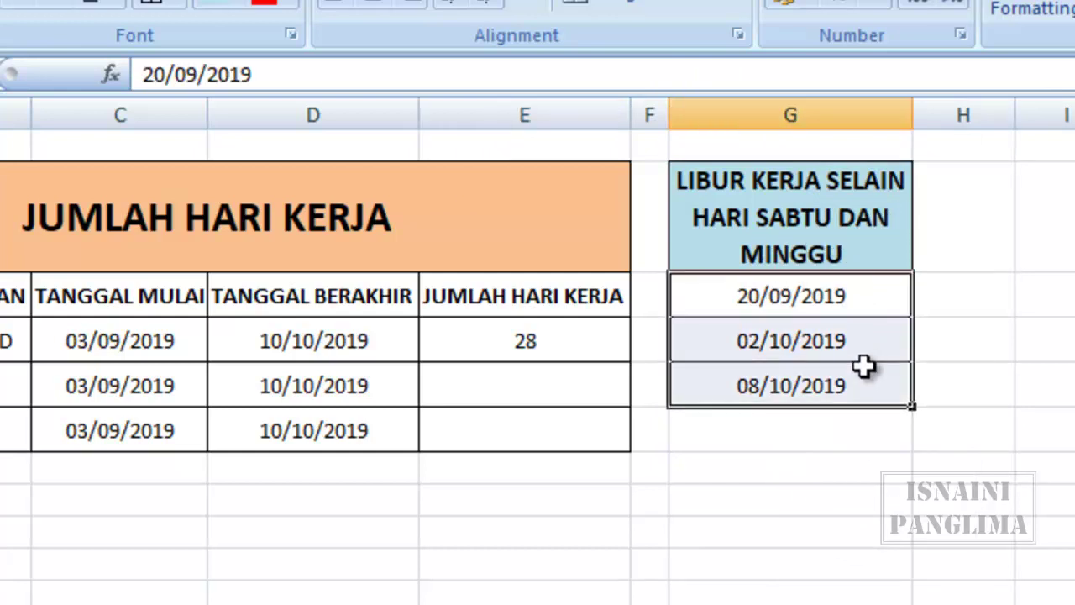
click(883, 578)
Enter =NETWORKDAYS(C5;D5;$G$3:$G$5) in E5, giving 25 working days
click(532, 394)
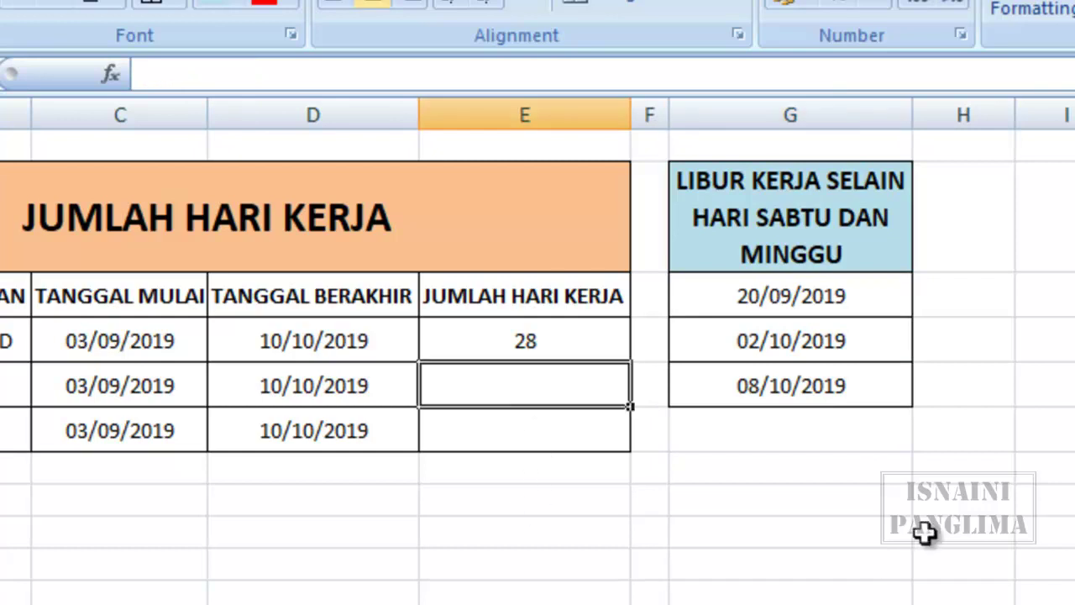
text(=)
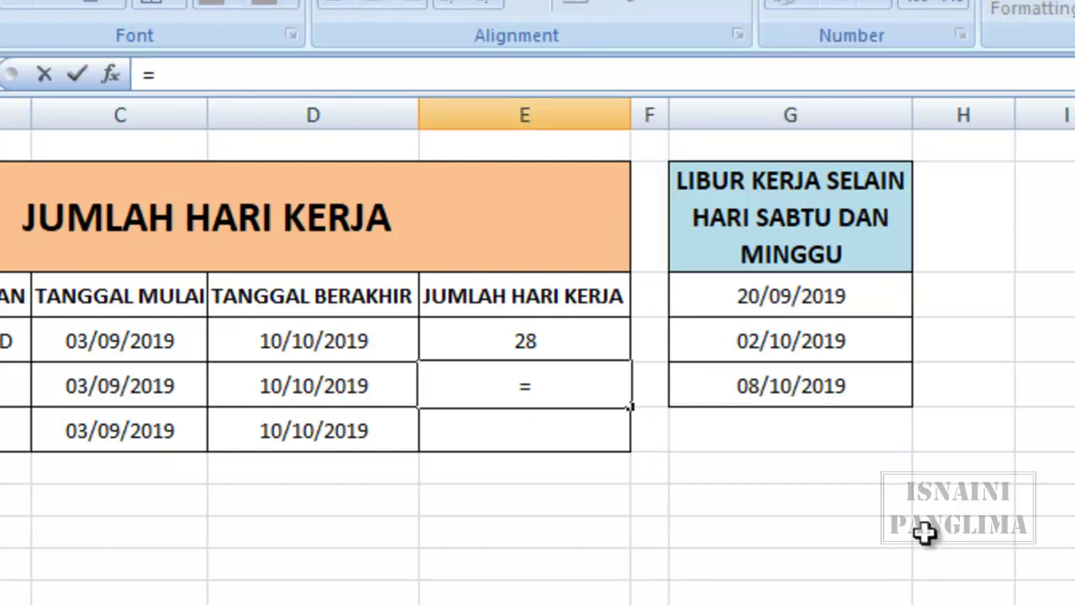
text(NET)
key(Tab)
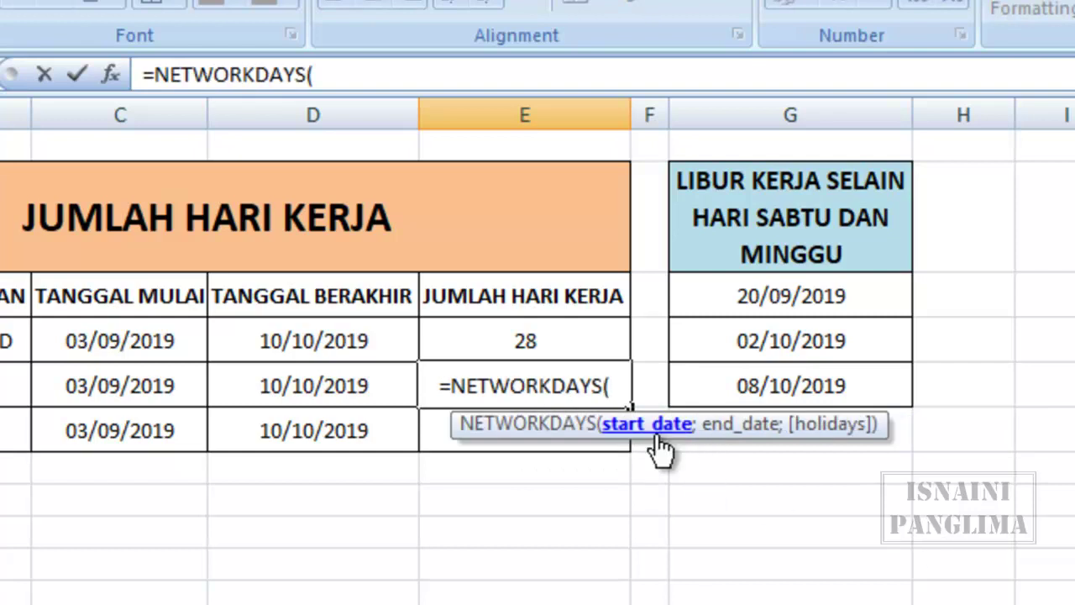
click(125, 388)
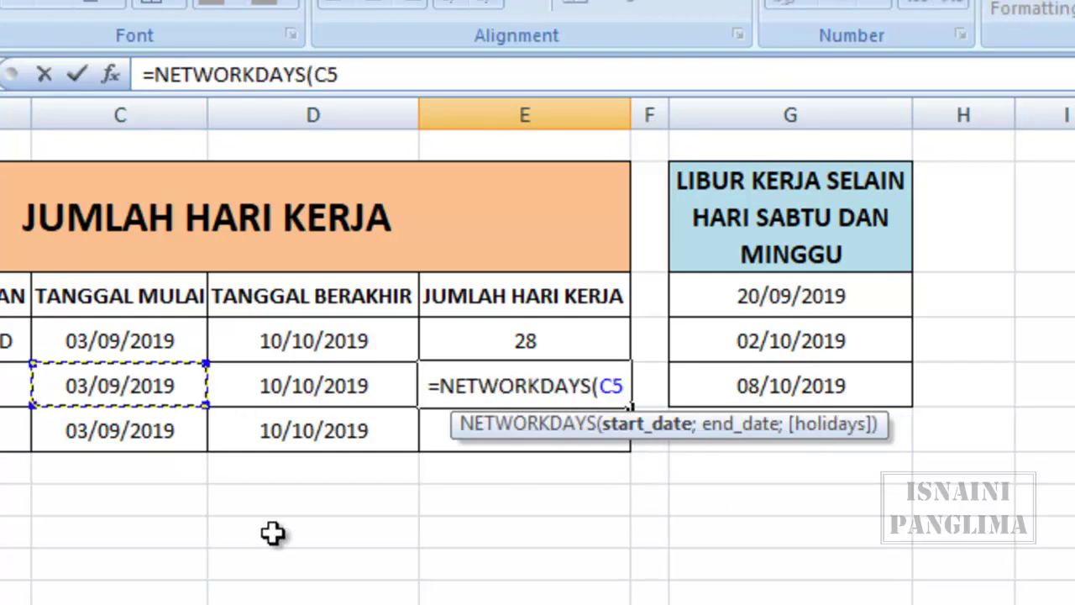
text(;)
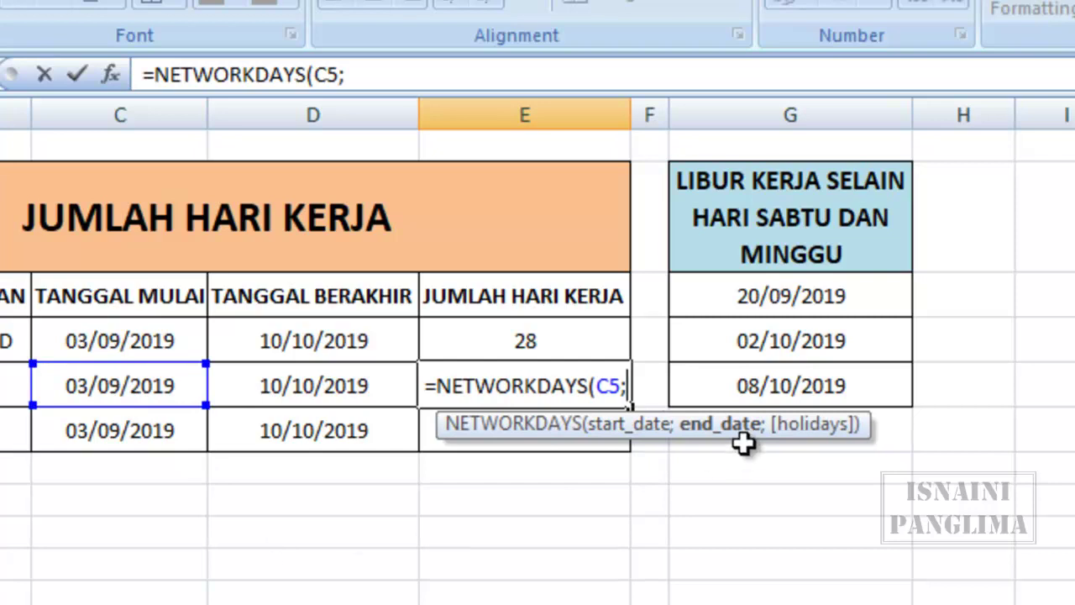
click(315, 386)
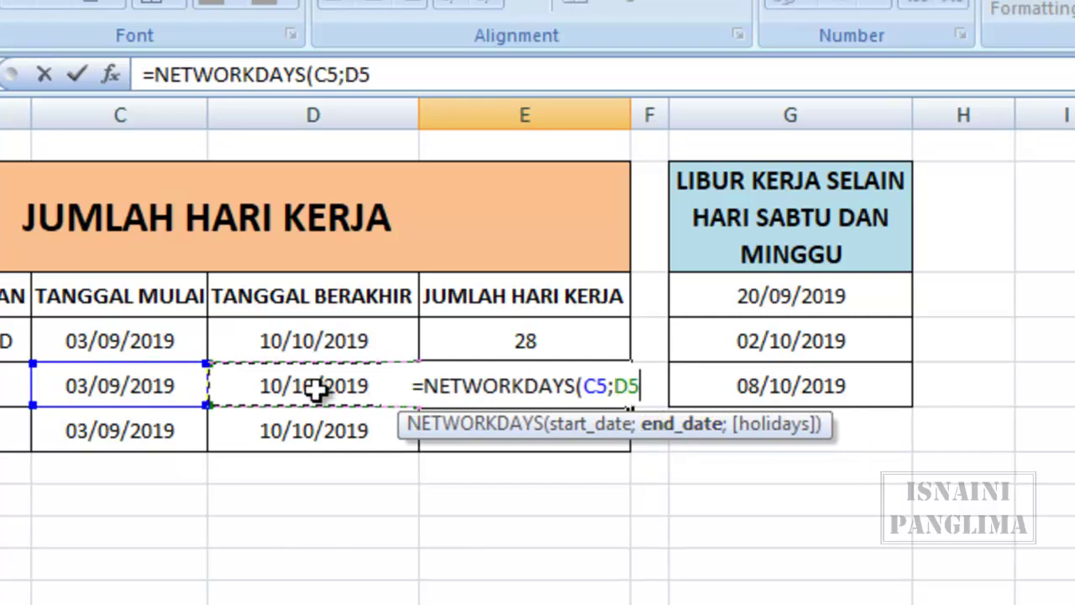
text(;)
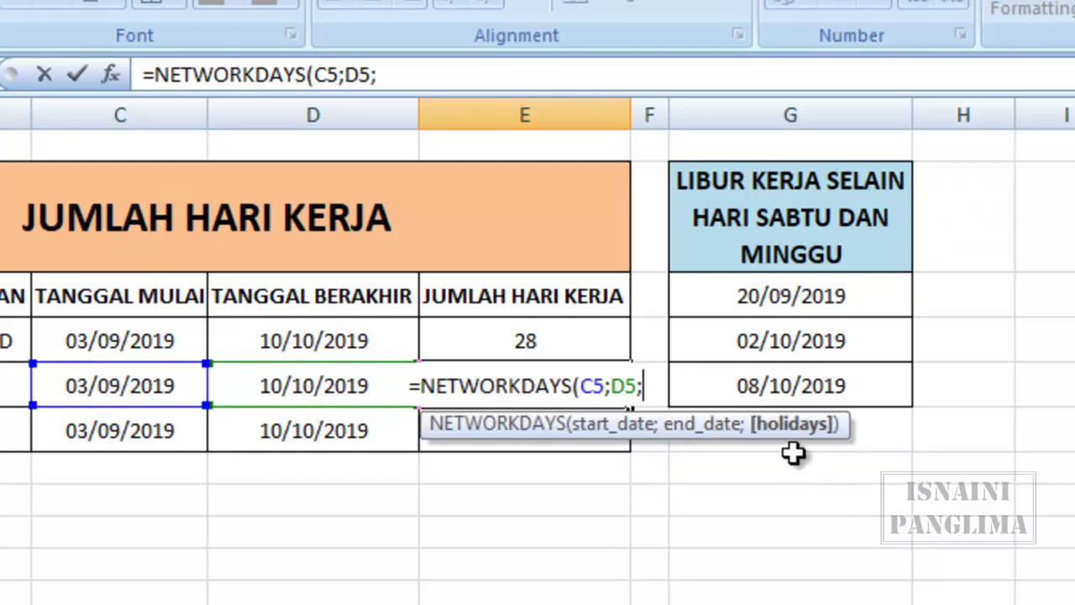
drag(827, 295, 820, 395)
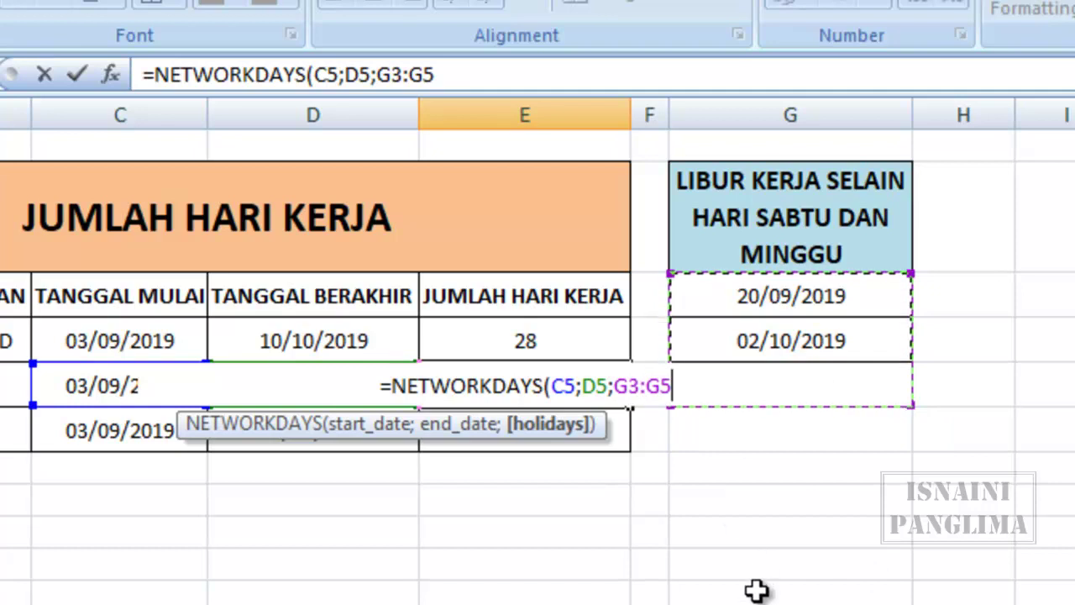
key(F4)
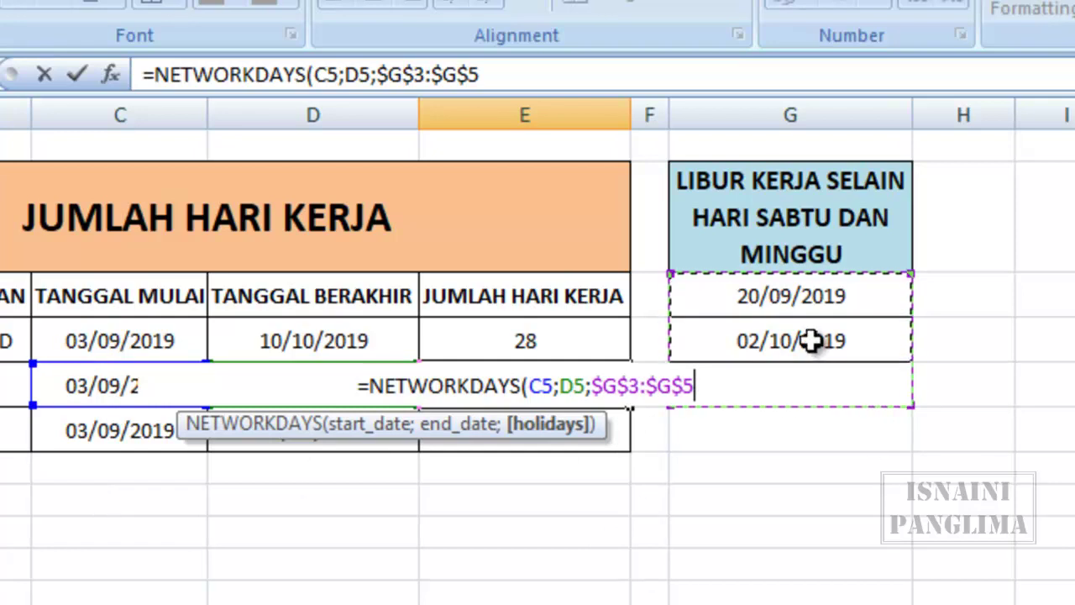
text())
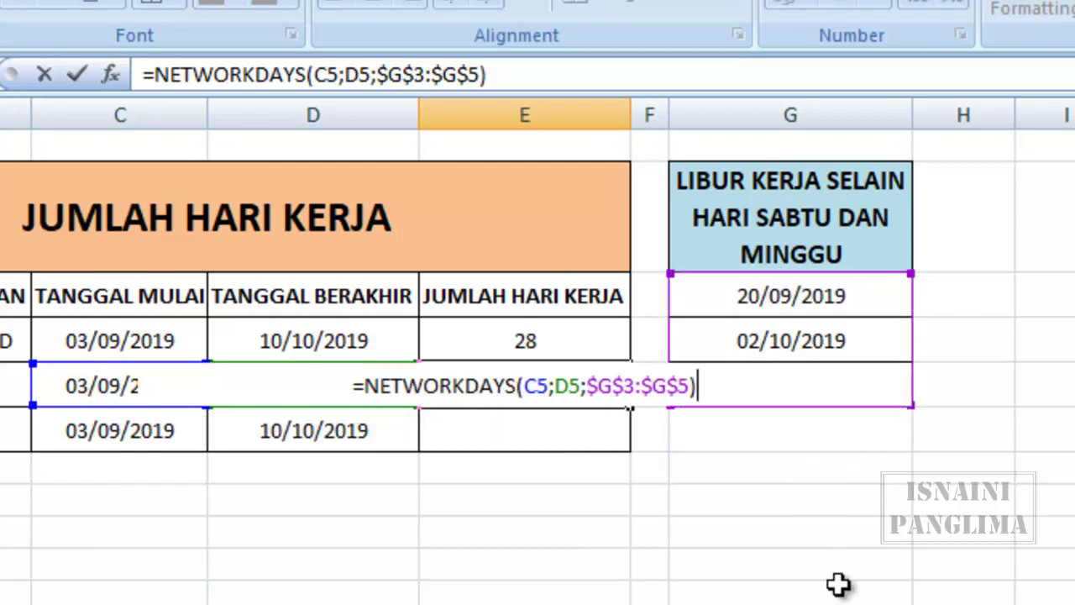
key(Return)
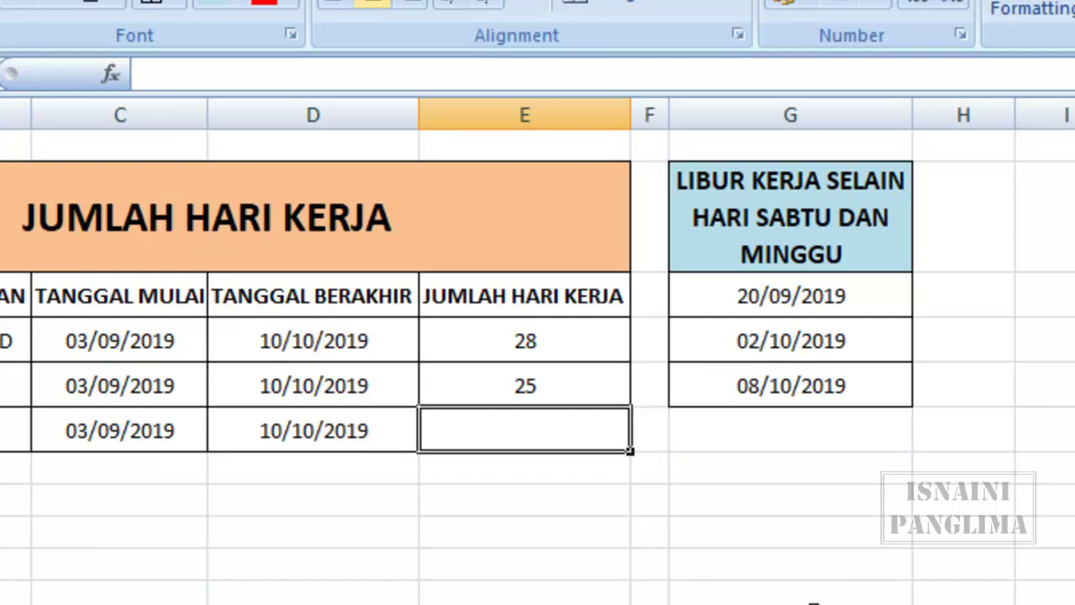
Fill the E5 holiday-aware formula down to E6, which shows 25 working days
click(554, 382)
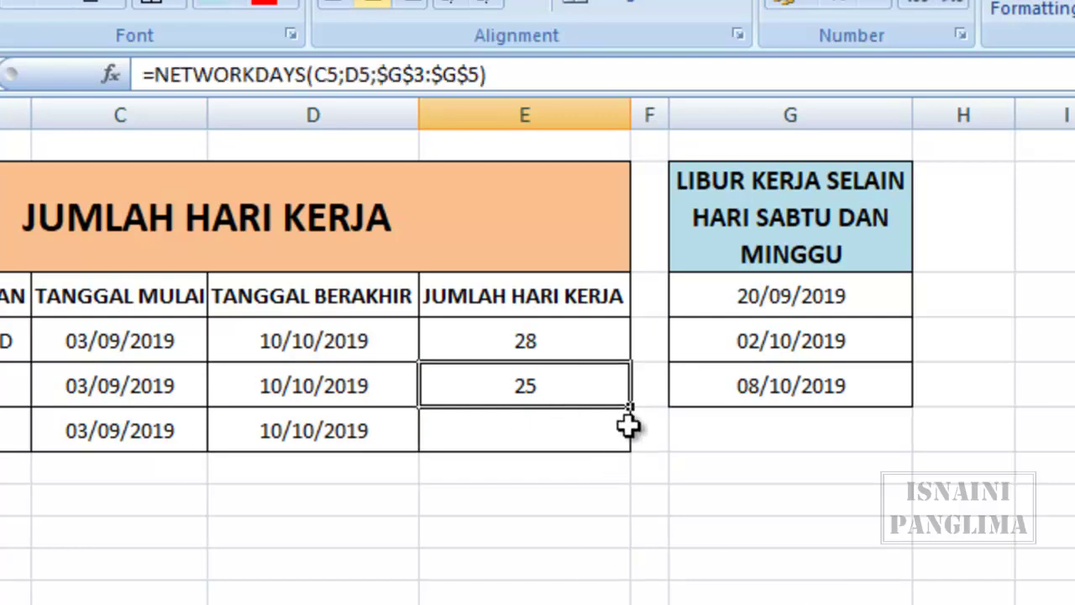
mouse_move(630, 408)
mouse_down()
mouse_move(627, 491)
mouse_move(628, 445)
mouse_up()
click(479, 530)
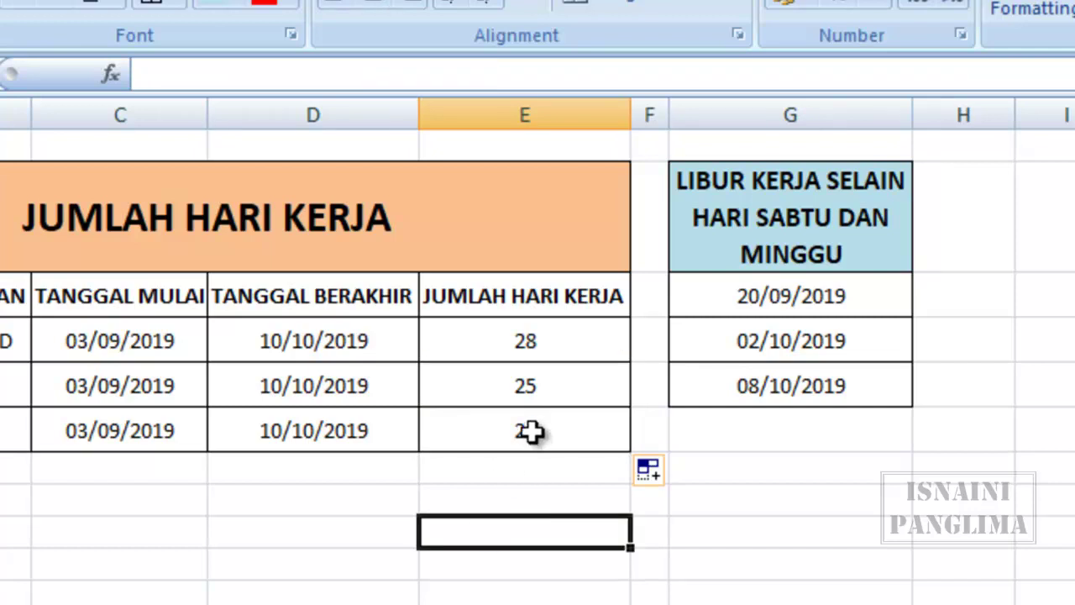
click(531, 431)
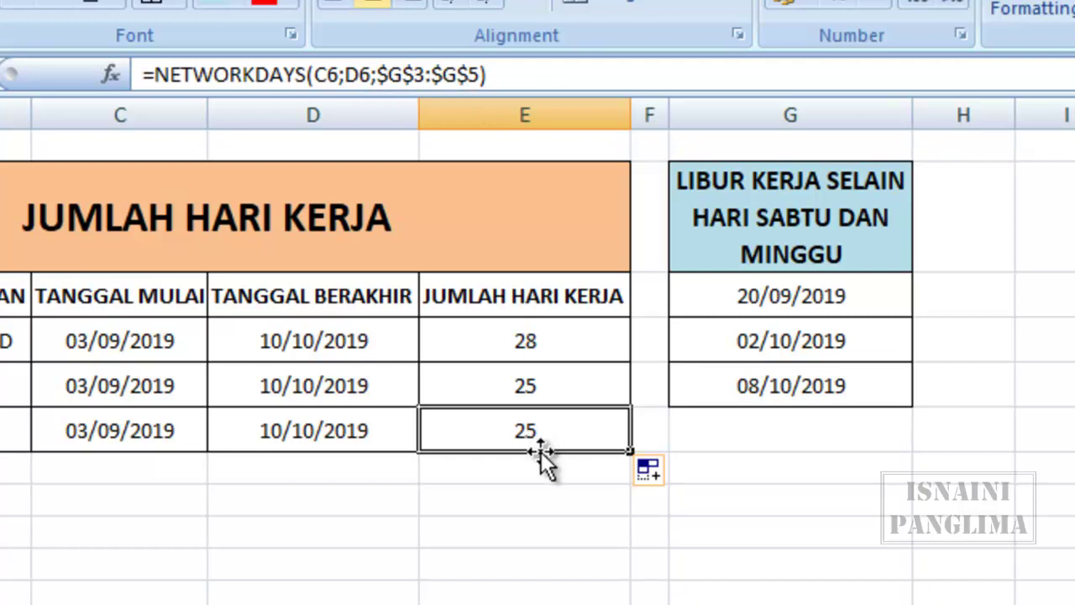
key(shift+Up)
key(Return)
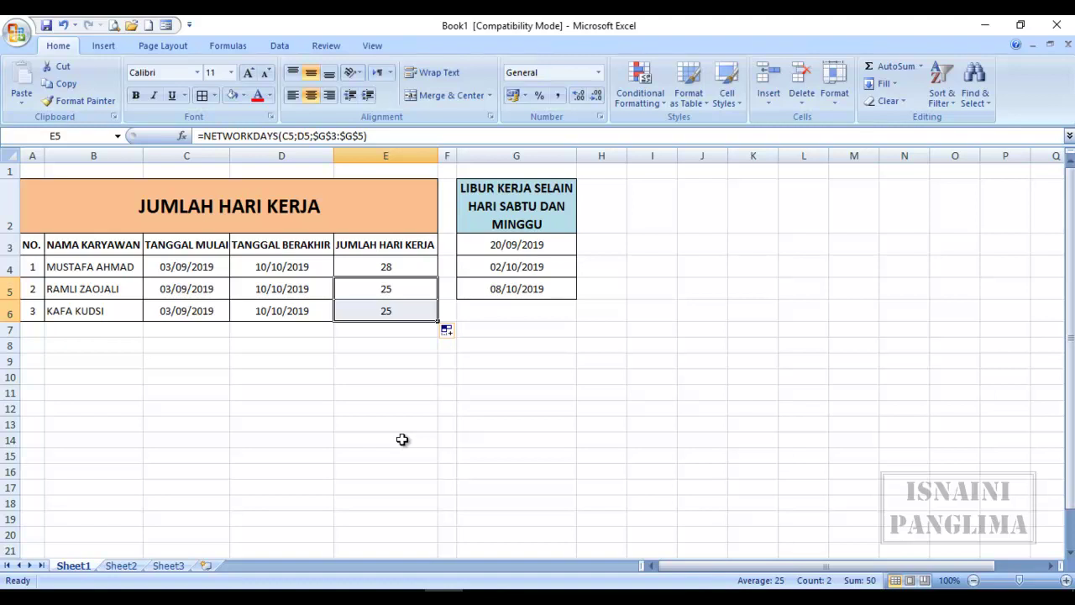
key(Escape)
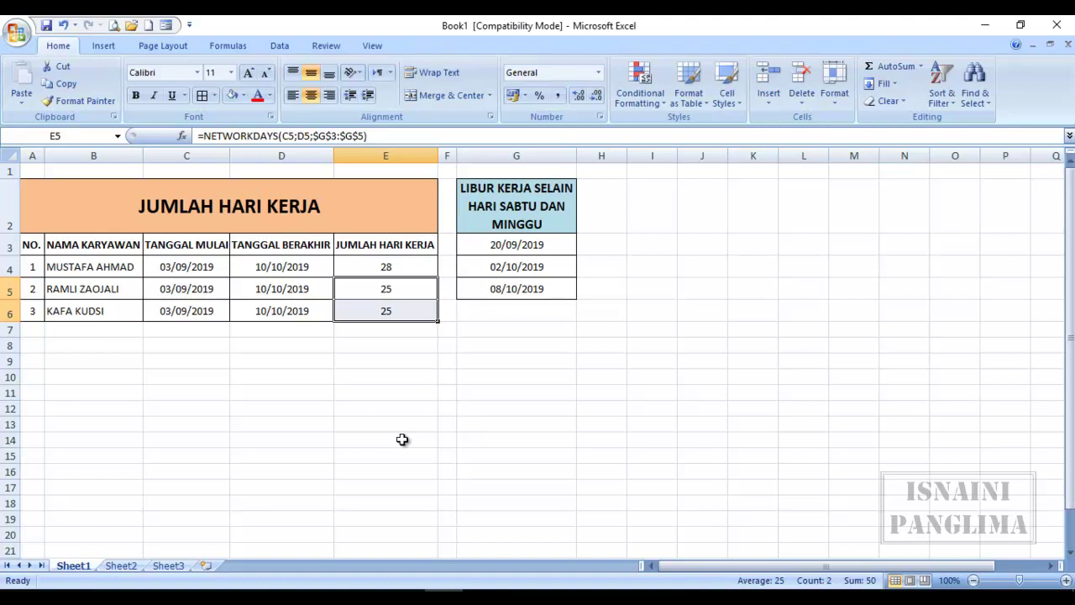